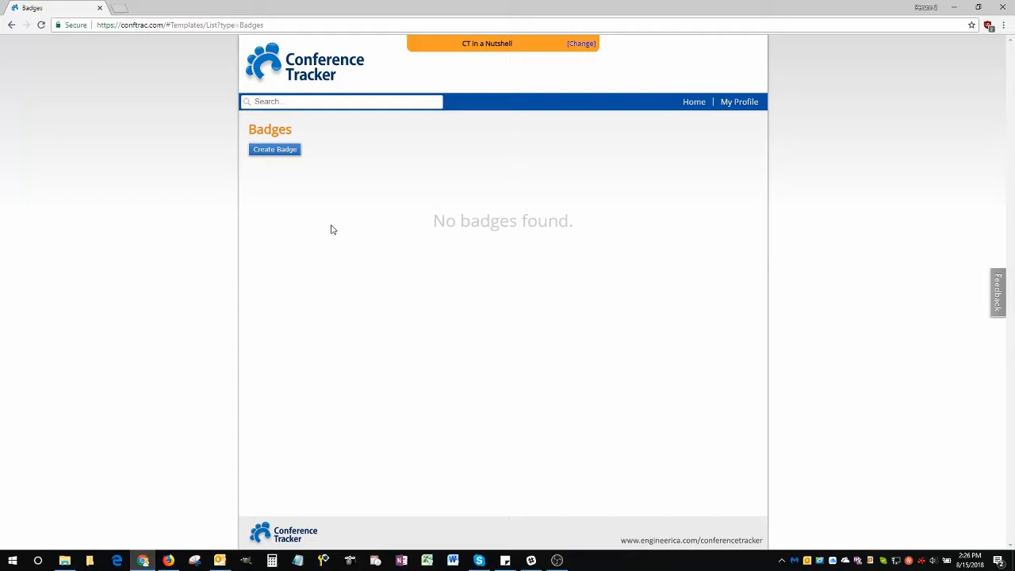
# Create a new badge, fill in its personalized name, save it, and start the attendee design from the plain grey-bordered template
pyautogui.click(292, 158)
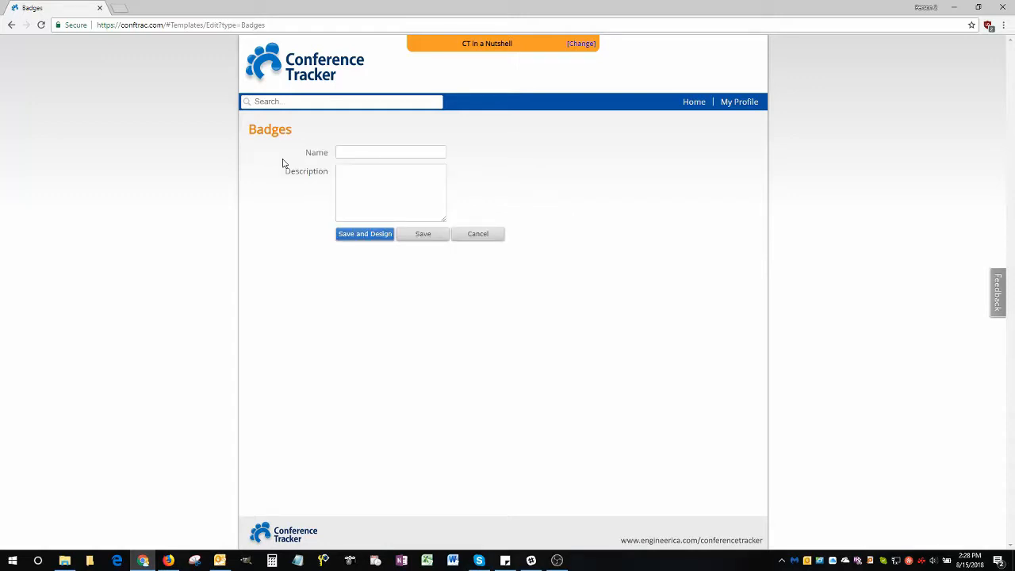
pyautogui.click(362, 152)
pyautogui.write("Jawan's Badge")
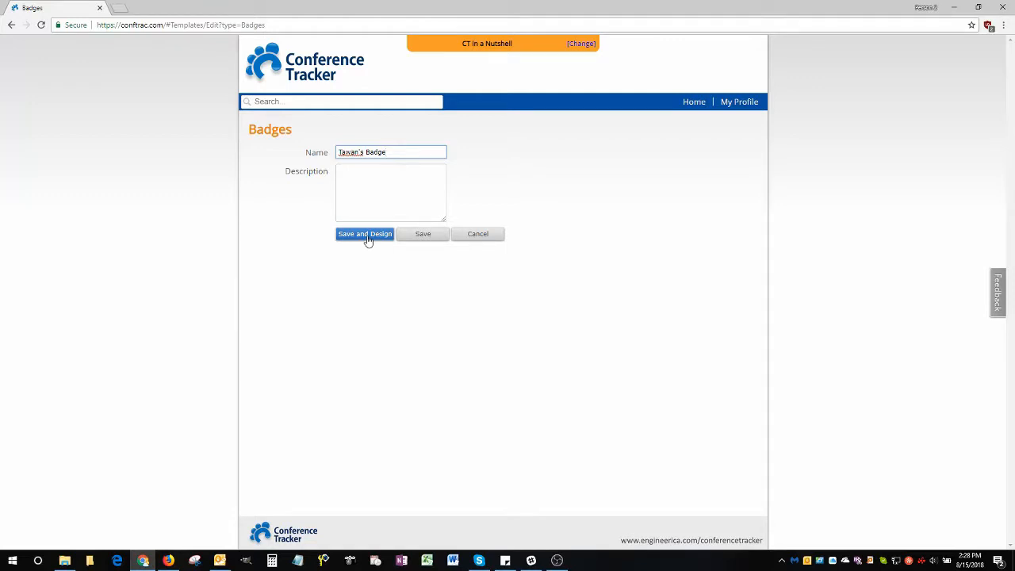
pyautogui.click(421, 236)
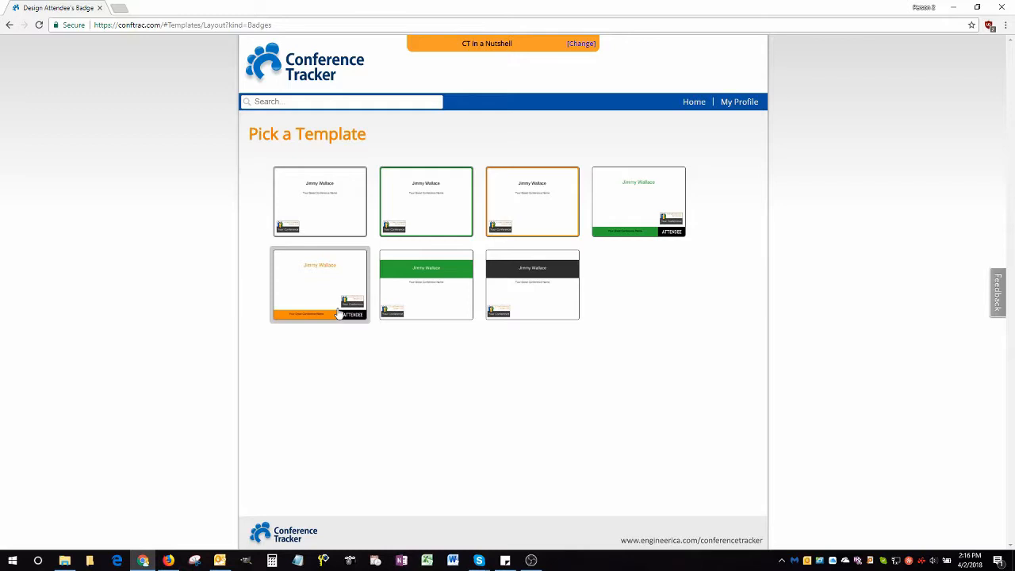
pyautogui.click(340, 217)
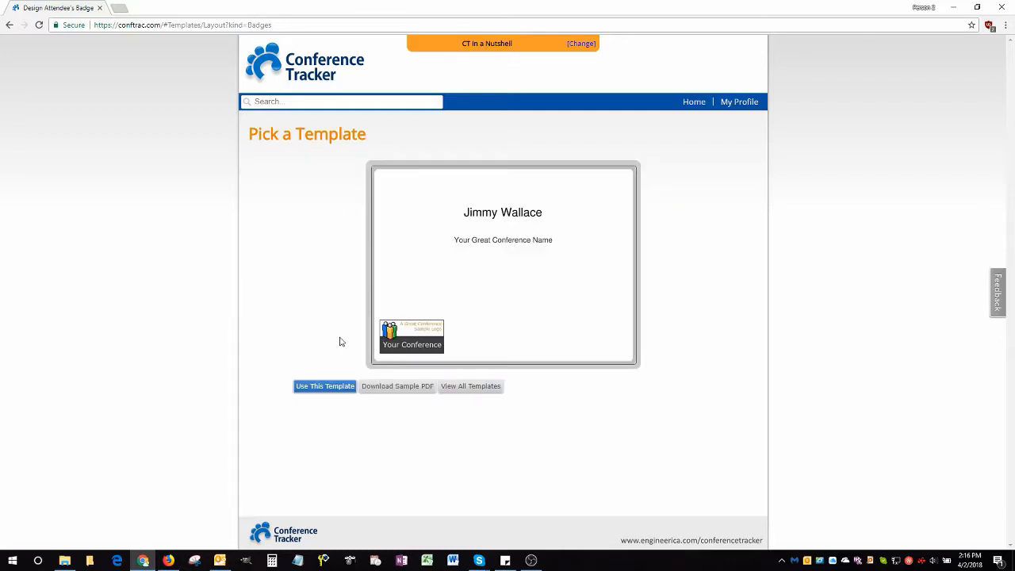
pyautogui.click(332, 388)
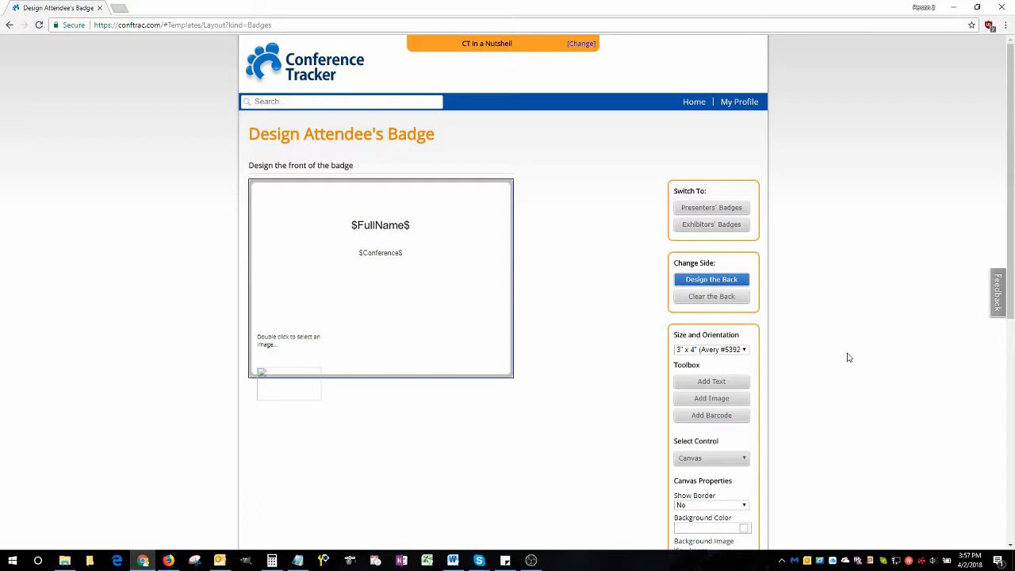
# Move the $Conference$ text slightly lower on the badge front and narrow the $FullName$ text box
pyautogui.click(440, 233)
pyautogui.moveTo(440, 233); pyautogui.dragTo(502, 271)
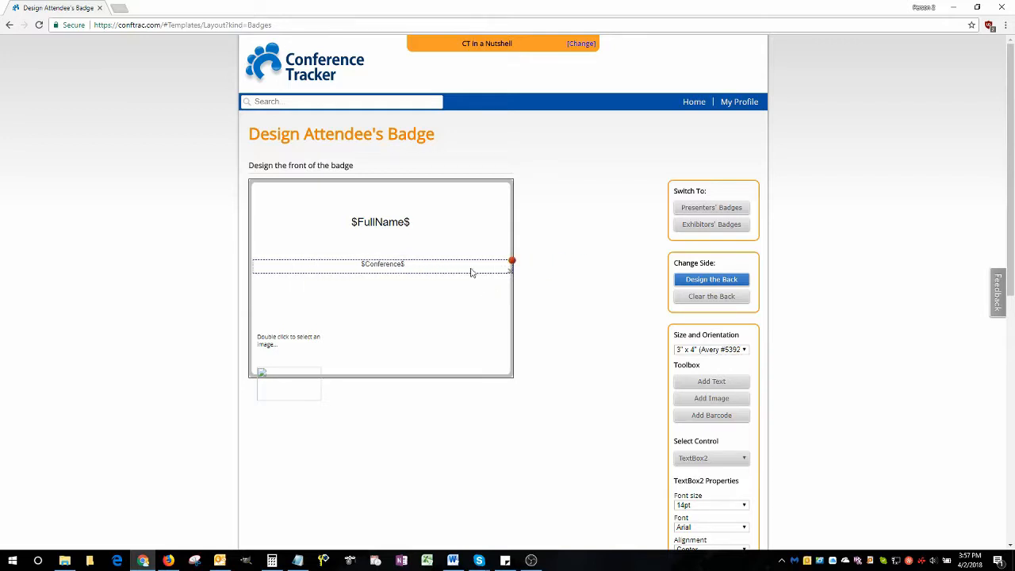
pyautogui.click(457, 231)
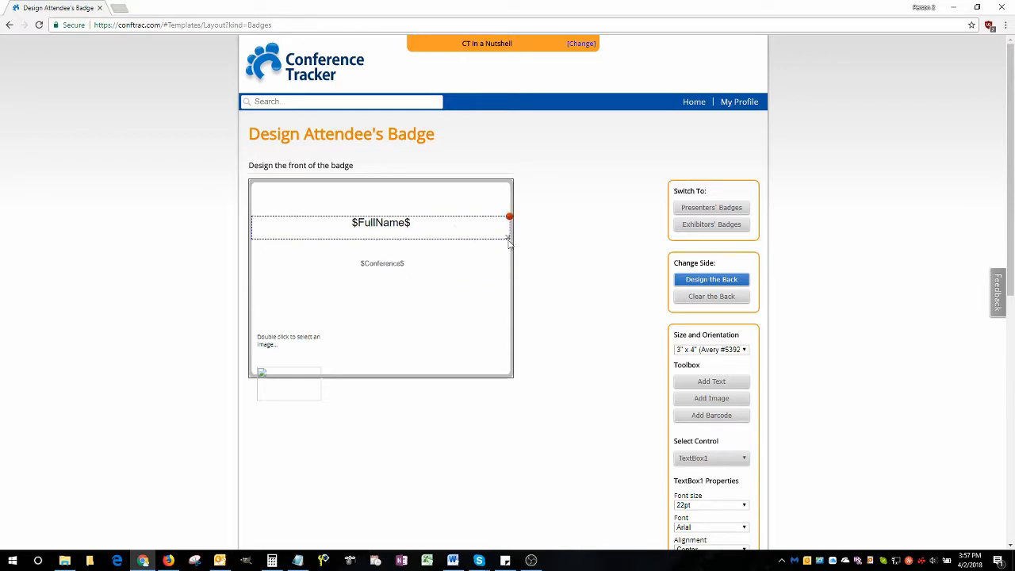
pyautogui.moveTo(508, 238); pyautogui.dragTo(444, 235)
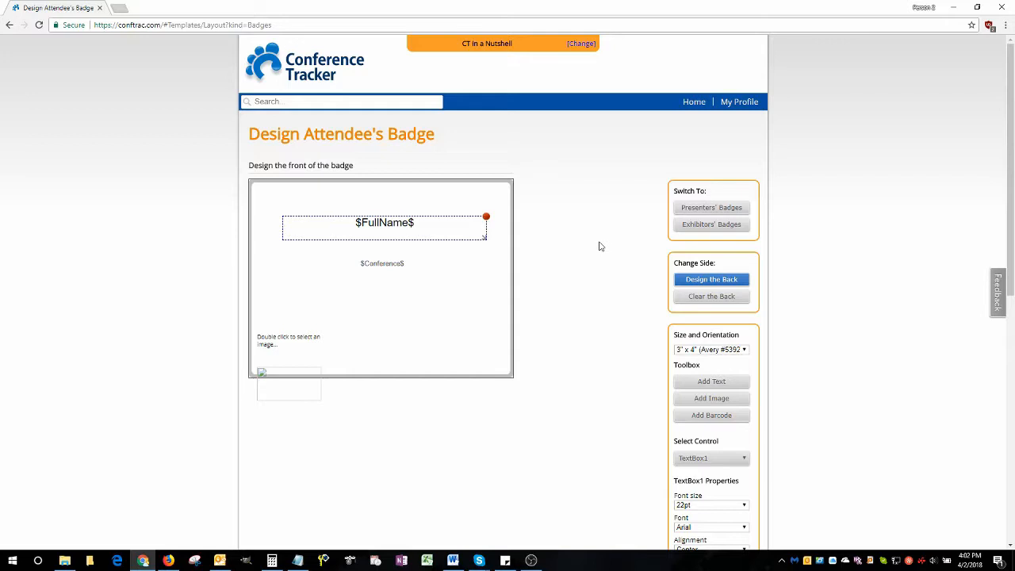
pyautogui.scroll(-1, 635, 235)
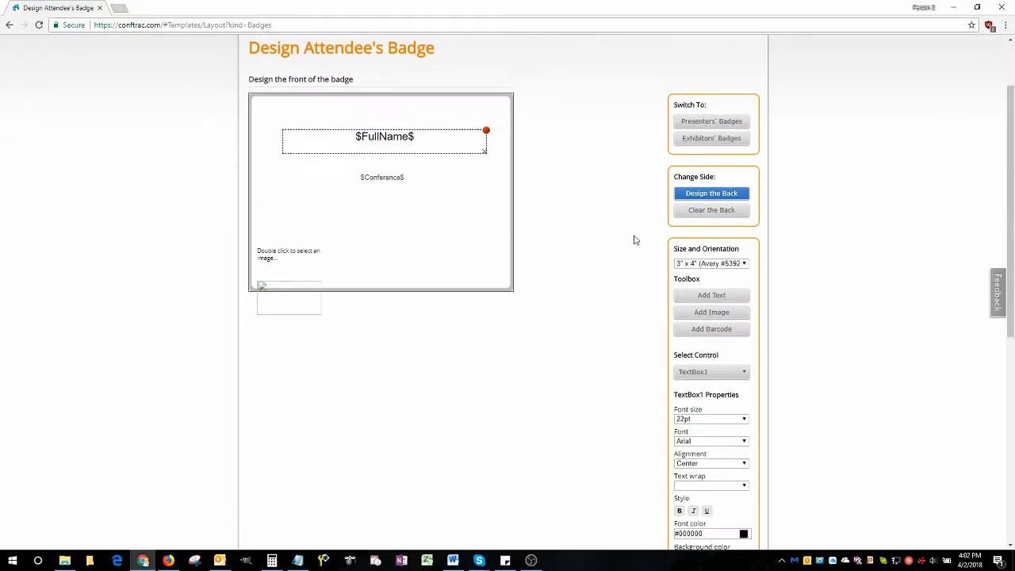
pyautogui.scroll(-2, 635, 240)
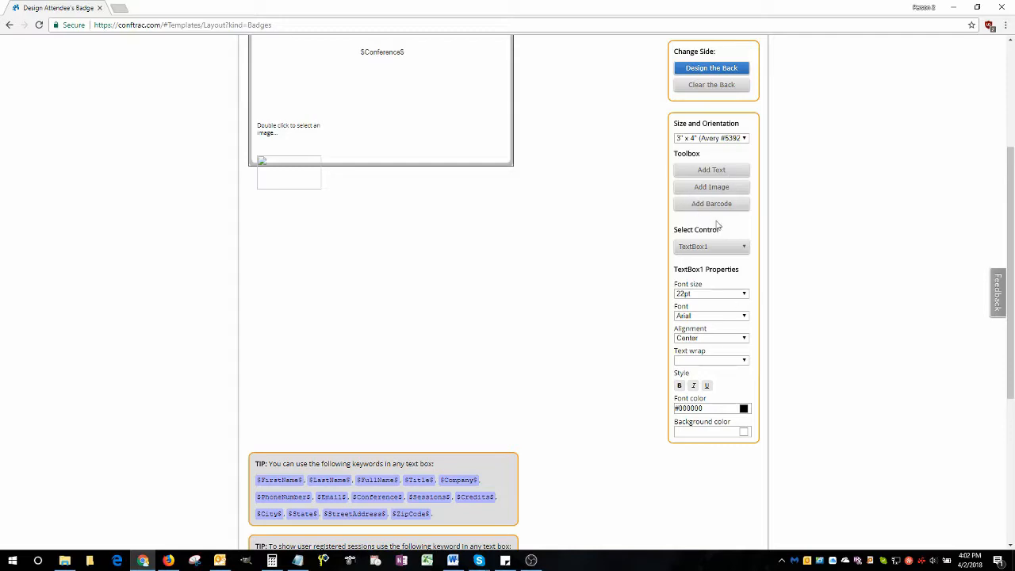
pyautogui.scroll(1, 696, 284)
pyautogui.scroll(2, 696, 284)
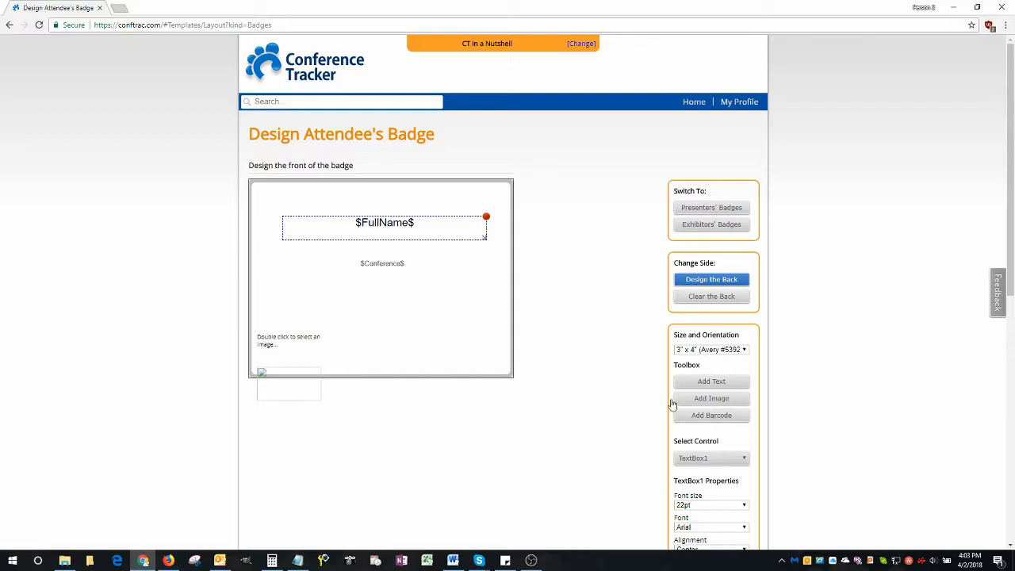
pyautogui.doubleClick(295, 356)
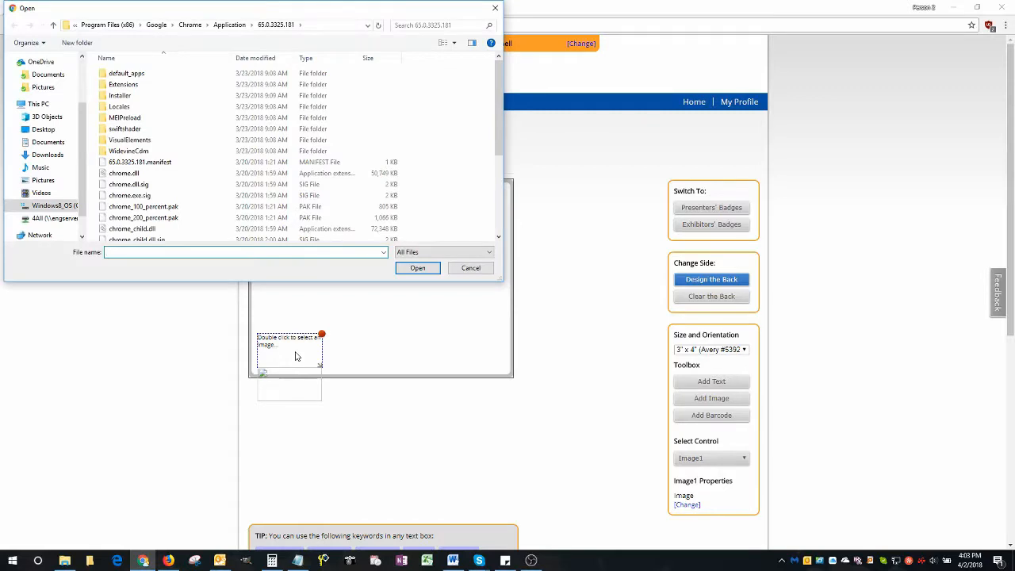
pyautogui.click(485, 272)
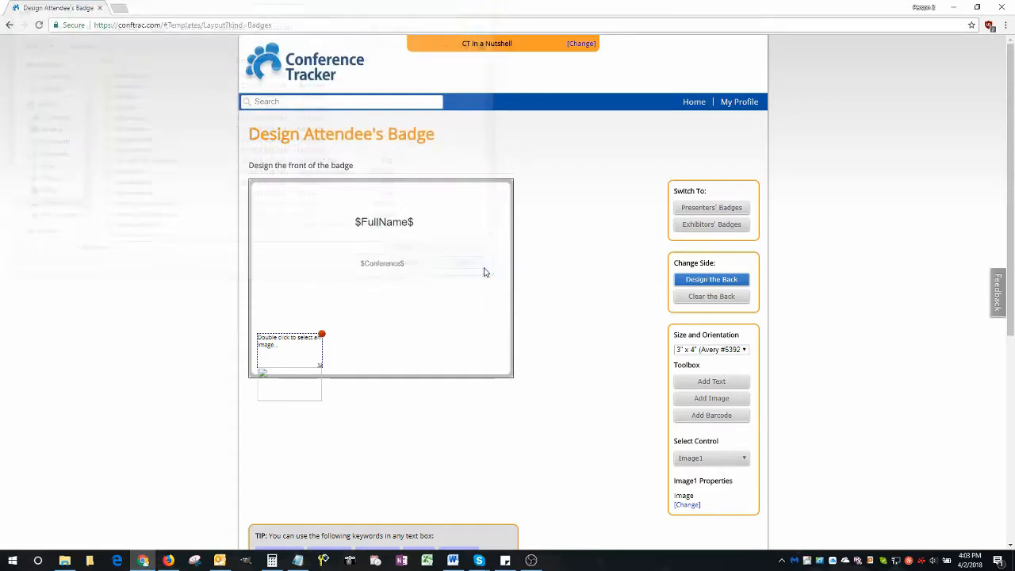
# Add a QR code barcode in the lower-right area of the badge and select the 3" x 4" (Avery #5392) size
pyautogui.click(697, 419)
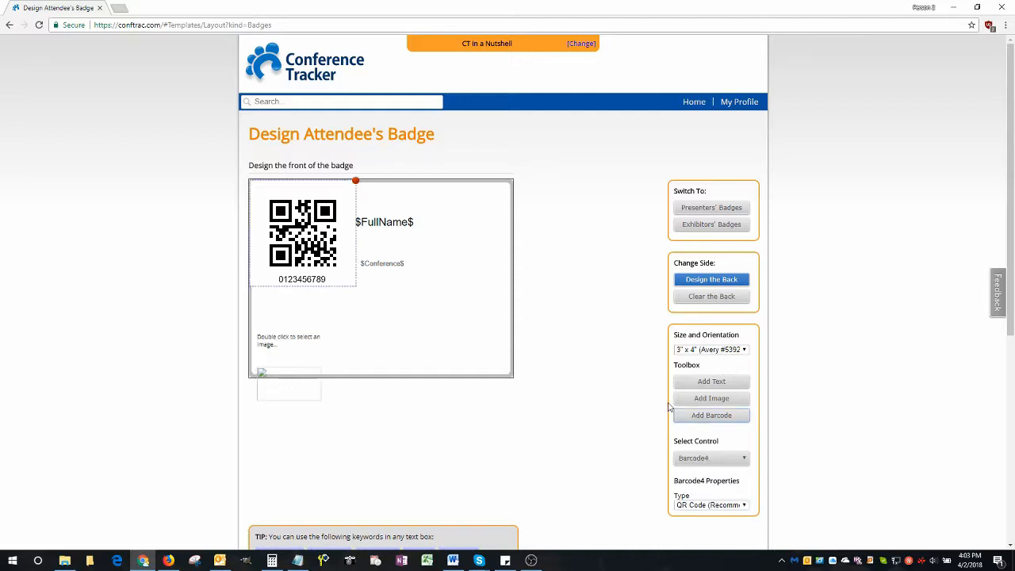
pyautogui.moveTo(300, 234); pyautogui.dragTo(449, 316)
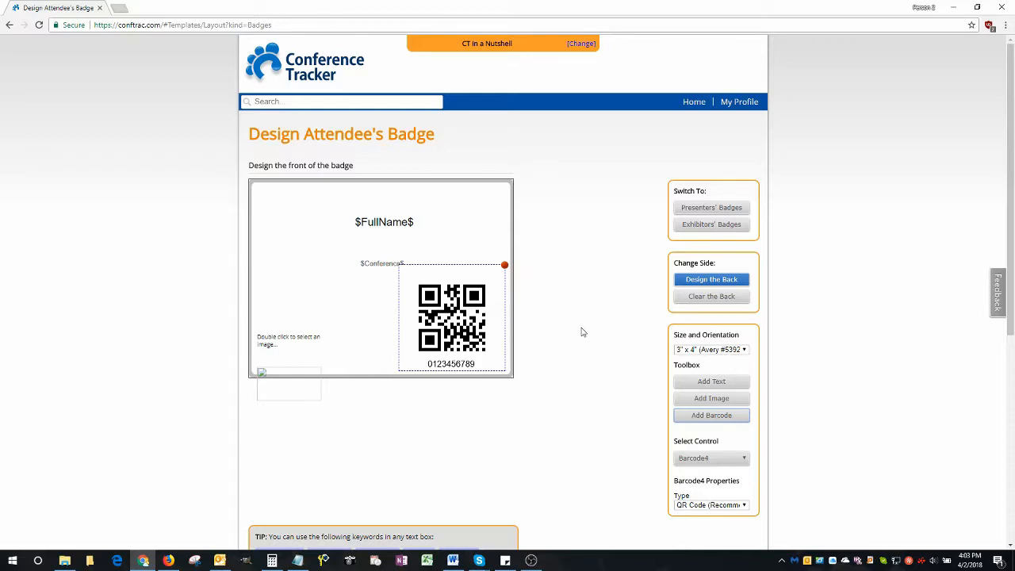
pyautogui.click(702, 352)
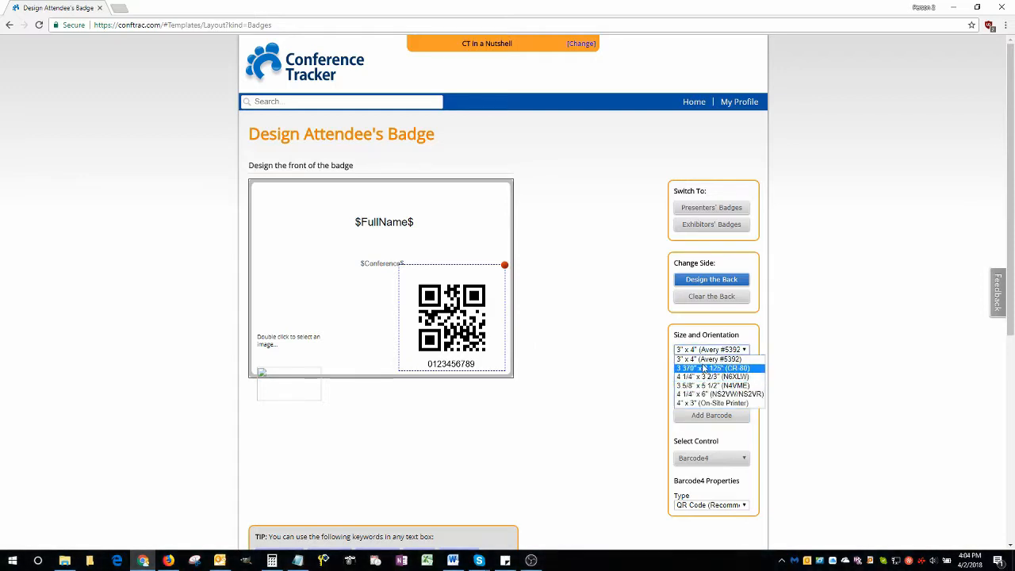
pyautogui.click(707, 363)
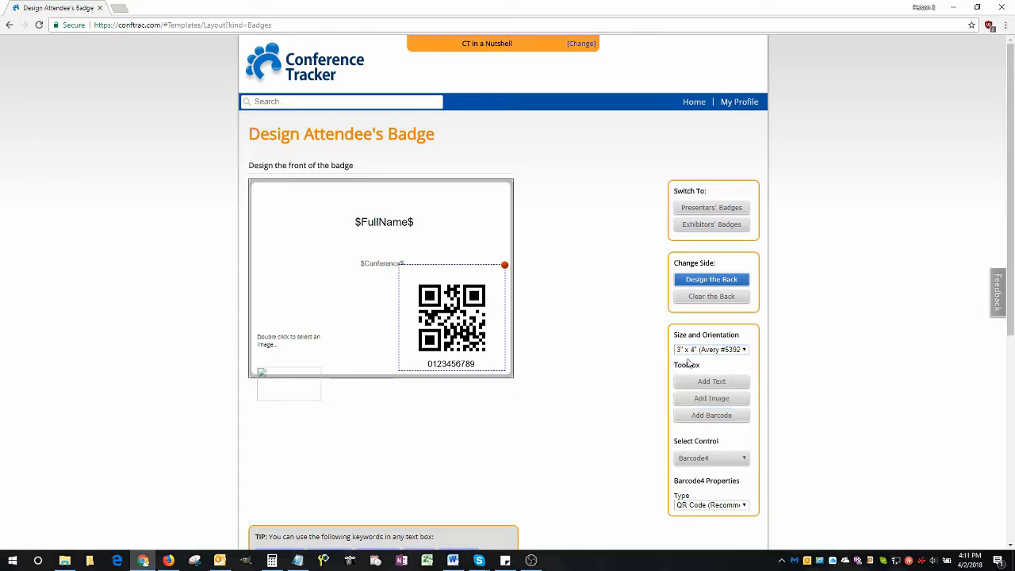
# Examine the properties of the canvas, name text box, conference text box, image placeholder and QR code in turn
pyautogui.click(352, 300)
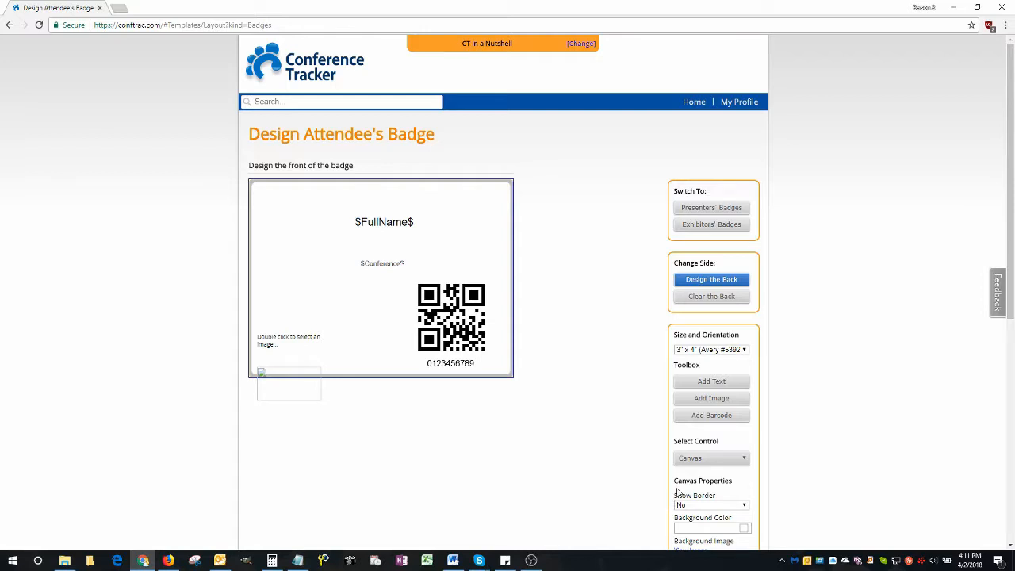
pyautogui.click(711, 463)
pyautogui.click(701, 486)
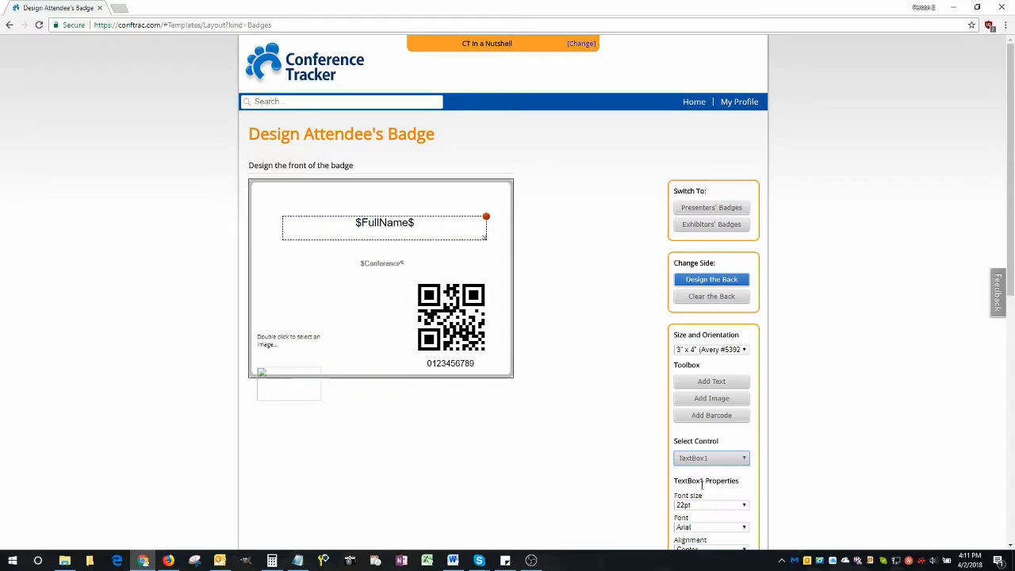
pyautogui.click(385, 264)
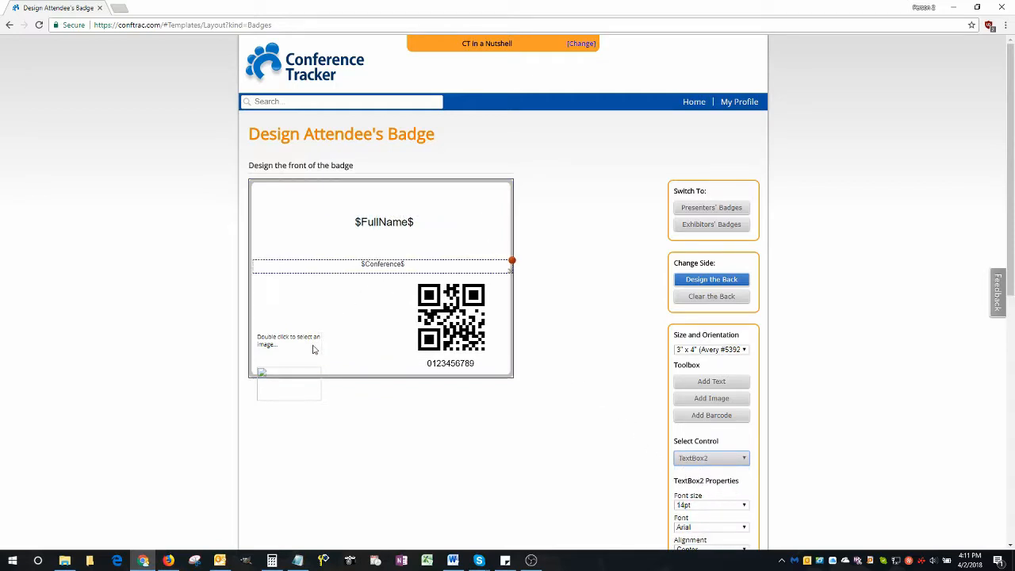
pyautogui.click(314, 349)
pyautogui.click(441, 329)
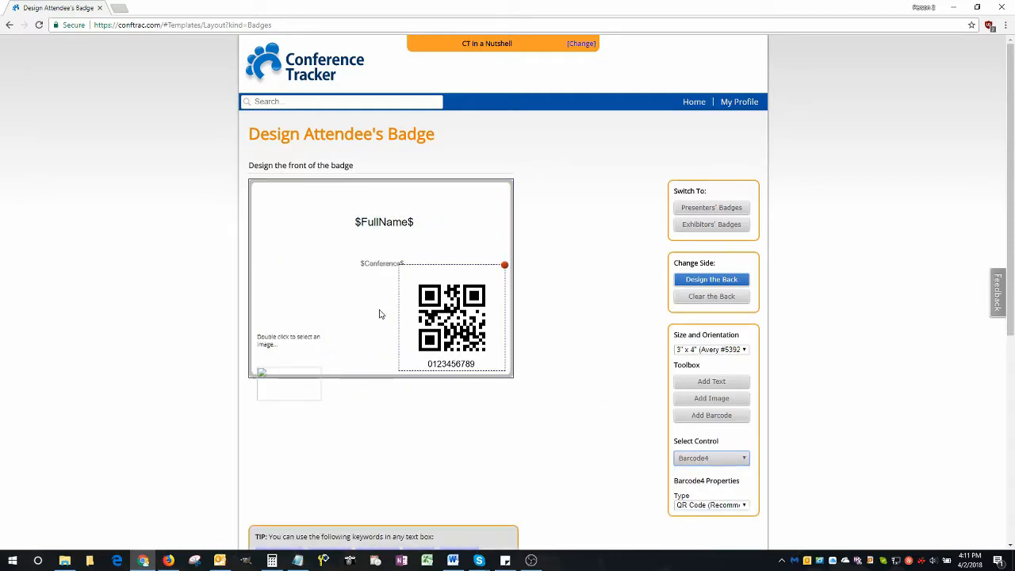
# Set the canvas background color to #003300 and remove the badge's background image
pyautogui.click(379, 315)
pyautogui.scroll(-2, 782, 340)
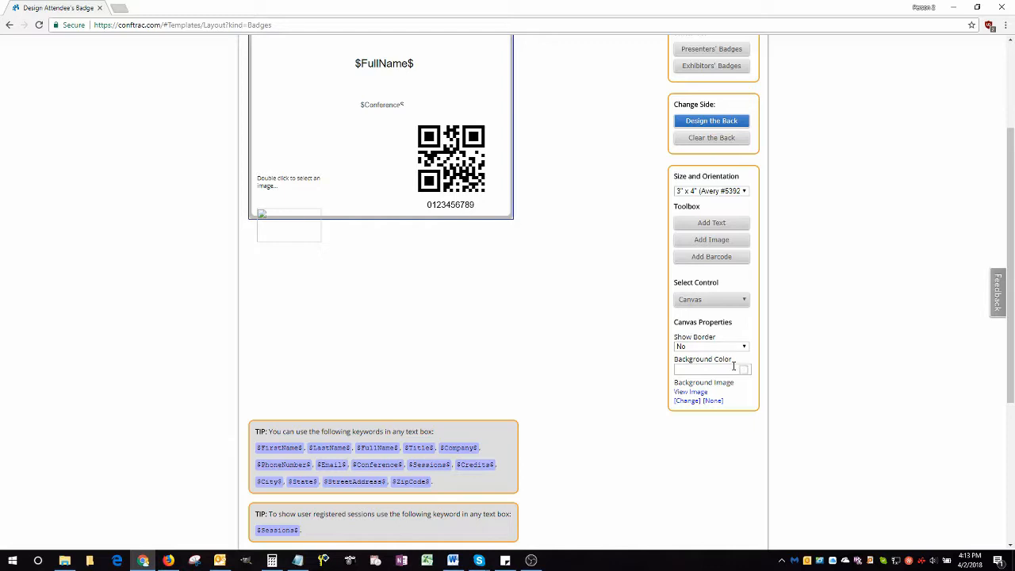
pyautogui.scroll(2, 657, 367)
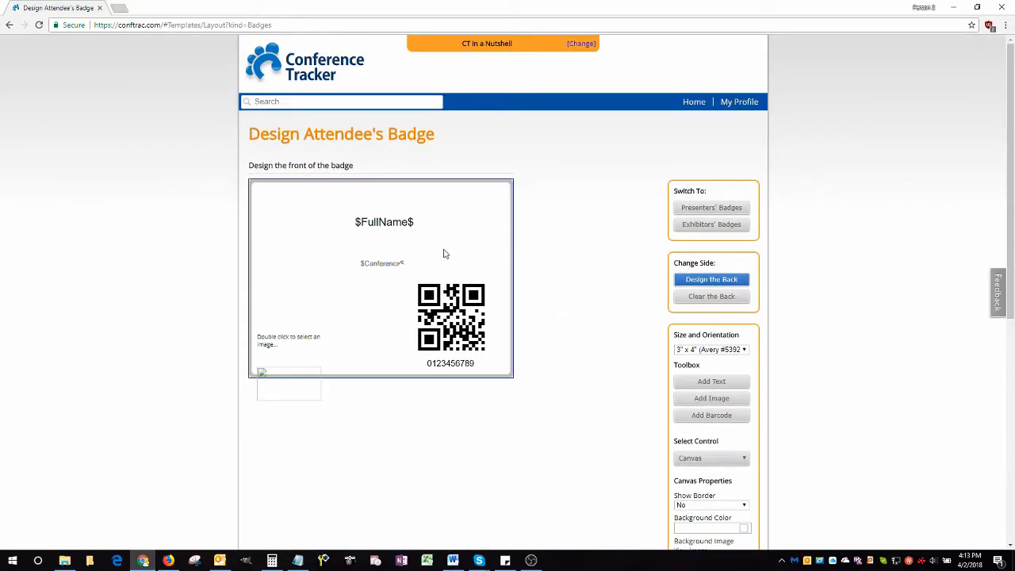
pyautogui.scroll(-2, 566, 304)
pyautogui.click(743, 424)
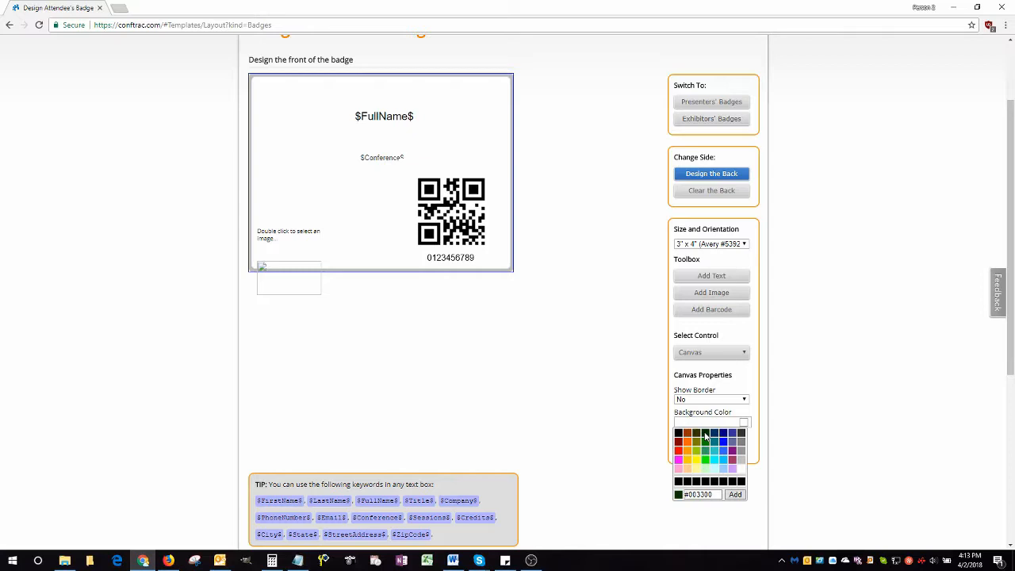
pyautogui.click(705, 436)
pyautogui.scroll(2, 516, 302)
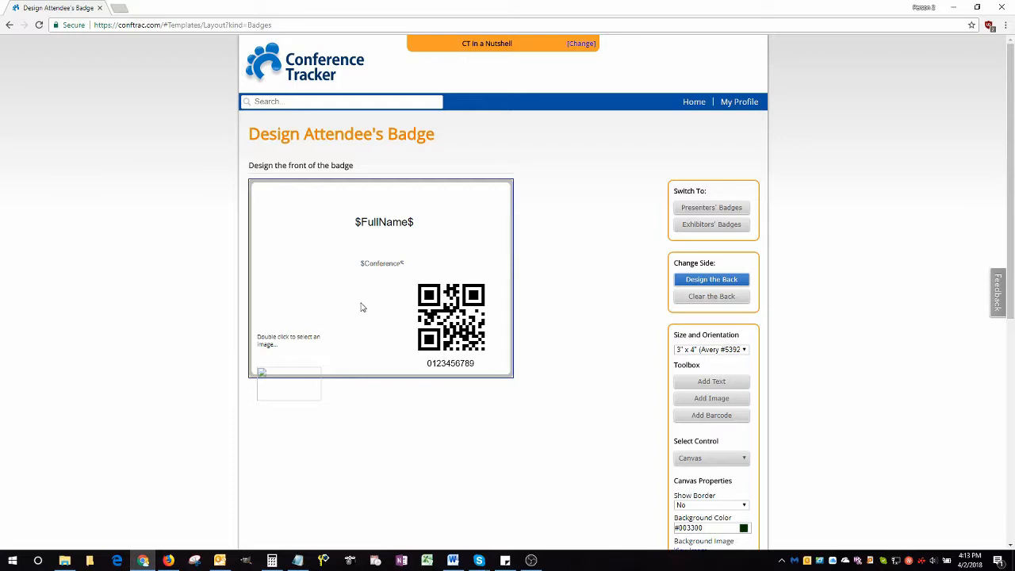
pyautogui.scroll(-1, 583, 314)
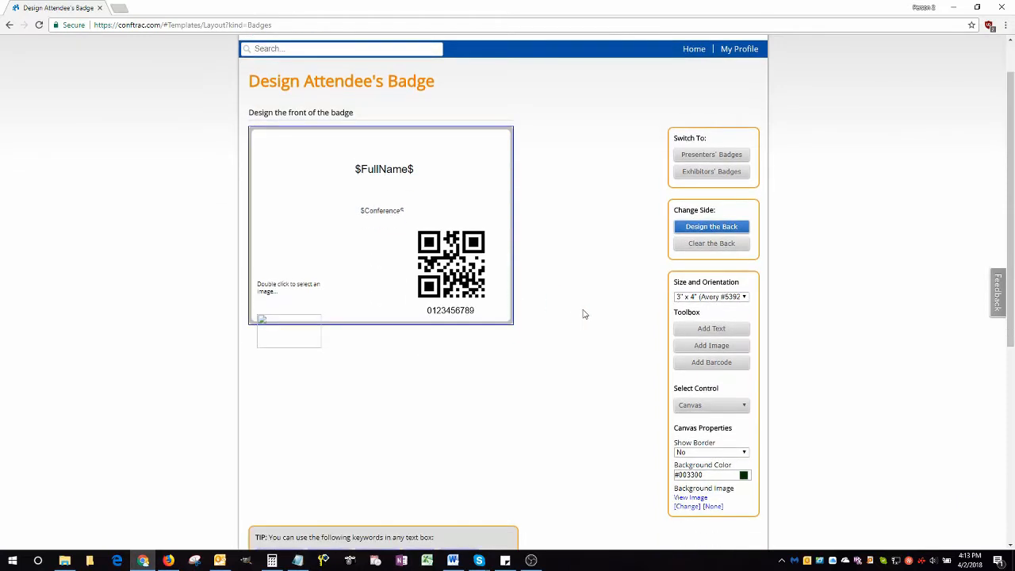
pyautogui.click(713, 507)
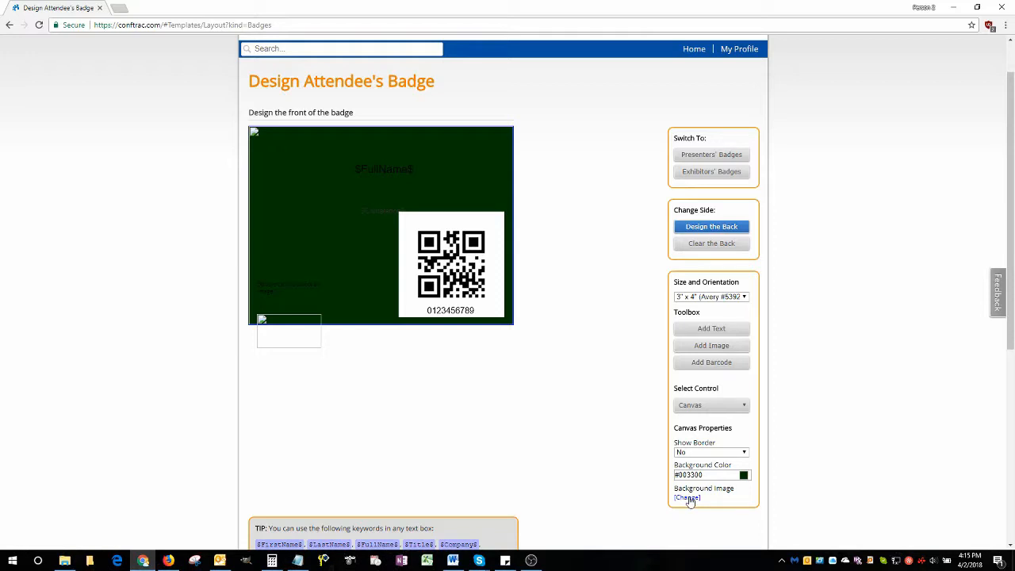
# Open the badge's back side for design and examine the keywords available for badge text boxes
pyautogui.click(712, 228)
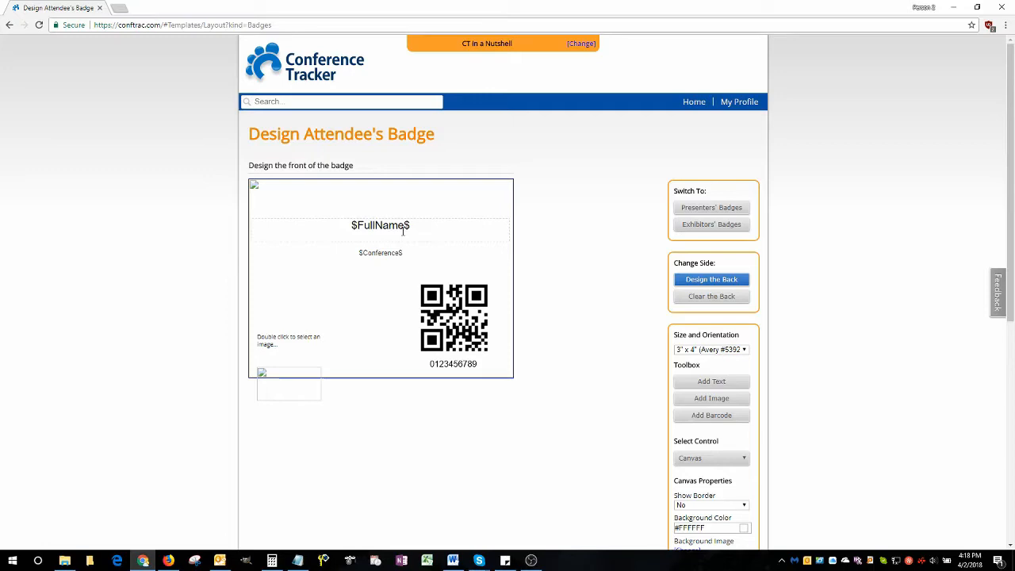
pyautogui.scroll(-3, 403, 238)
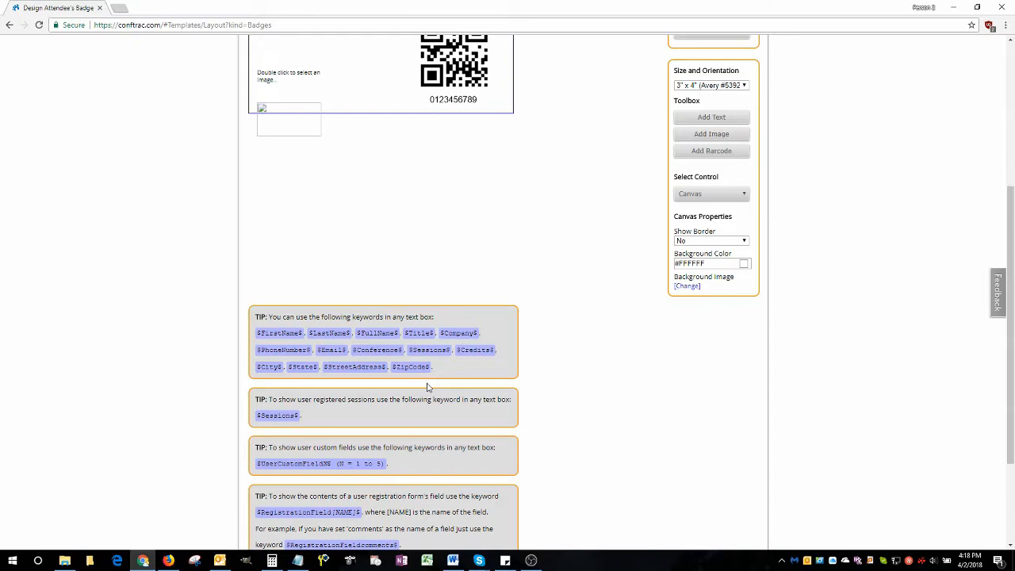
pyautogui.scroll(1, 525, 244)
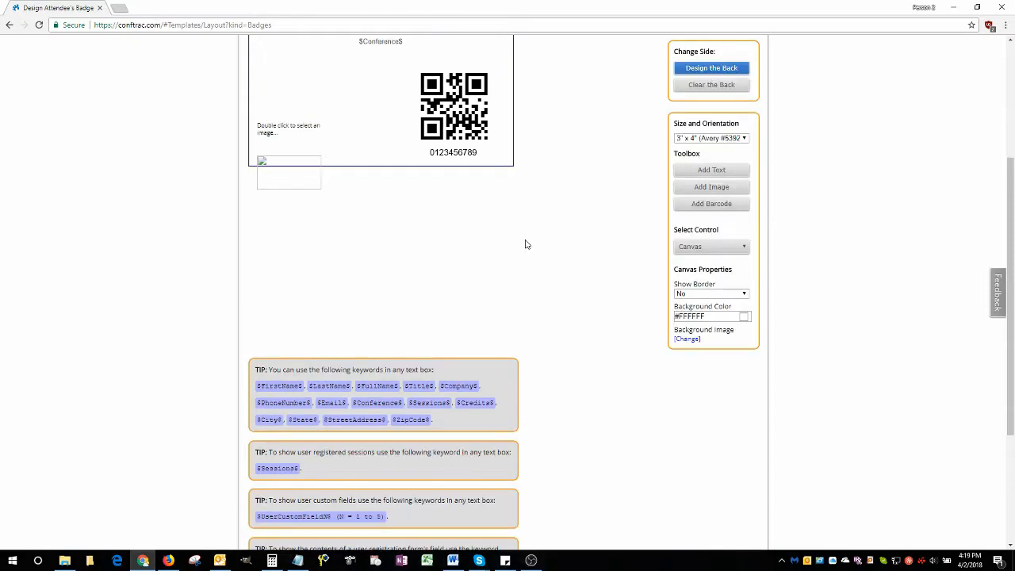
pyautogui.scroll(3, 526, 244)
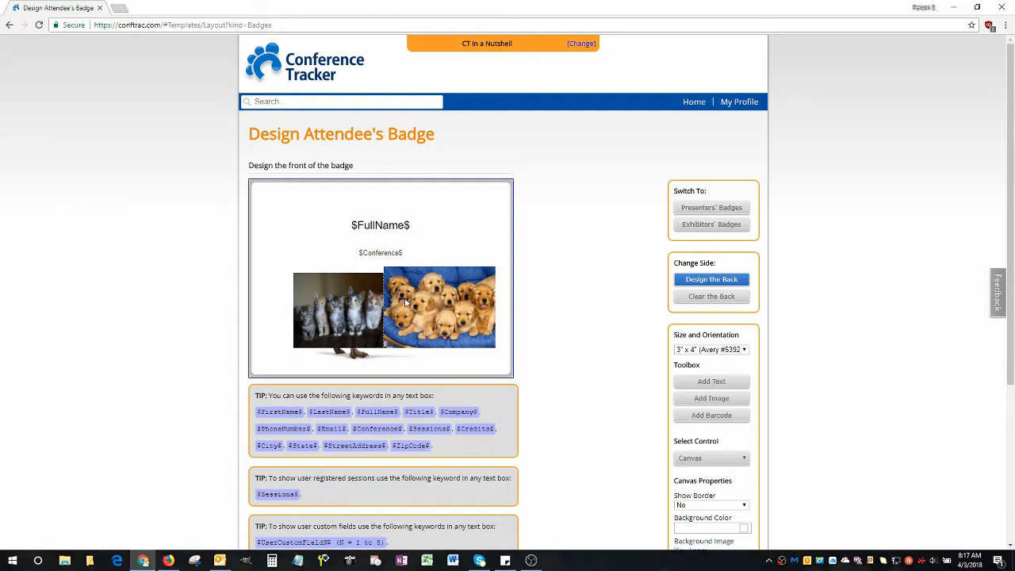
# Bring the dinosaur image in front of the kitten and puppy images on the badge, and deselect it
pyautogui.click(357, 360)
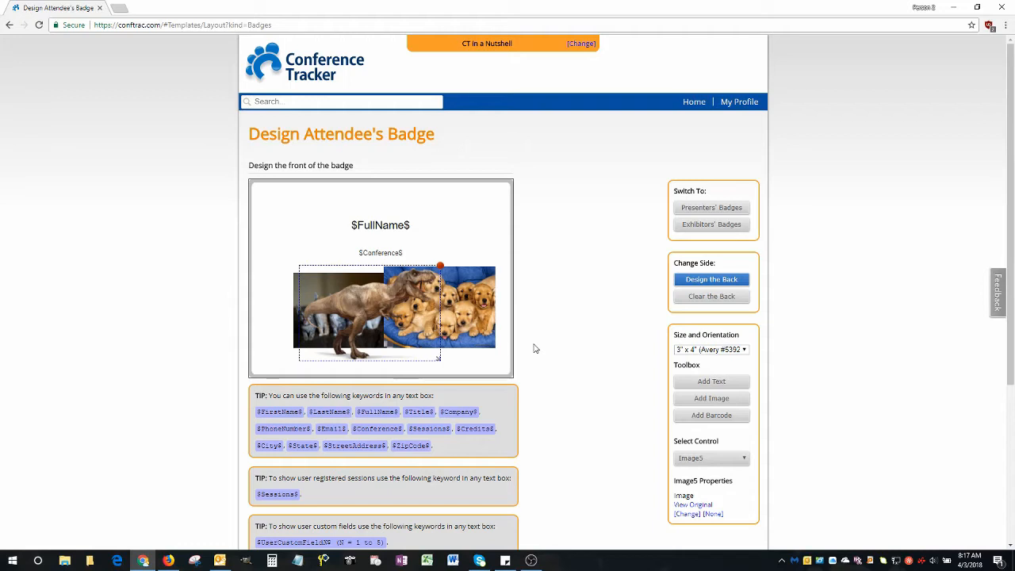
pyautogui.click(476, 367)
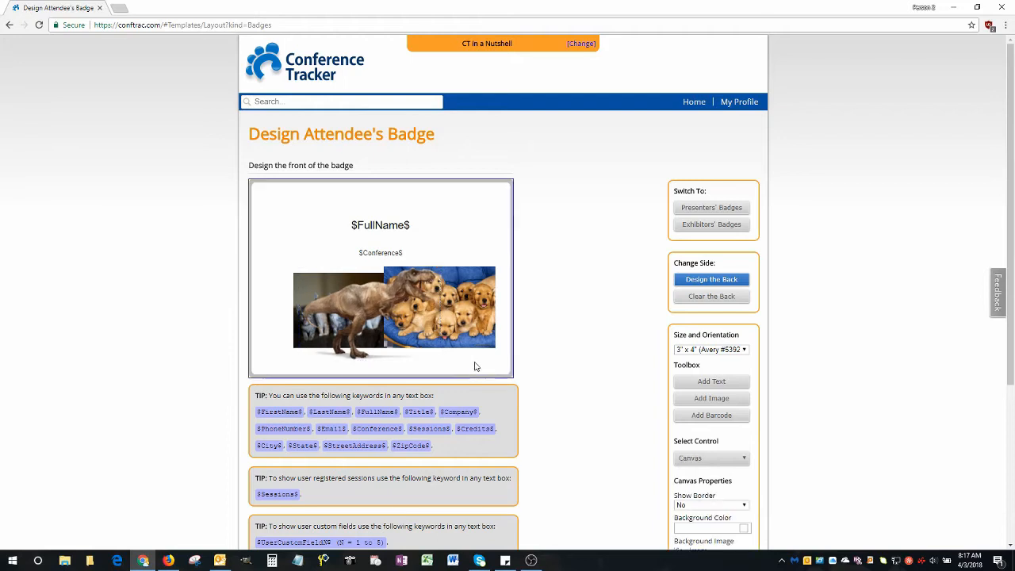